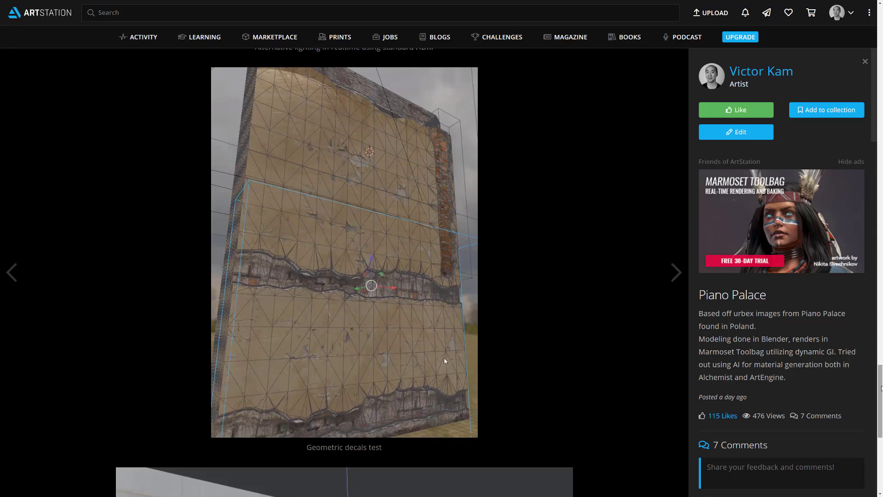
{"action": "left_click_drag", "start_coordinate": [881, 388], "coordinate": [882, 450]}
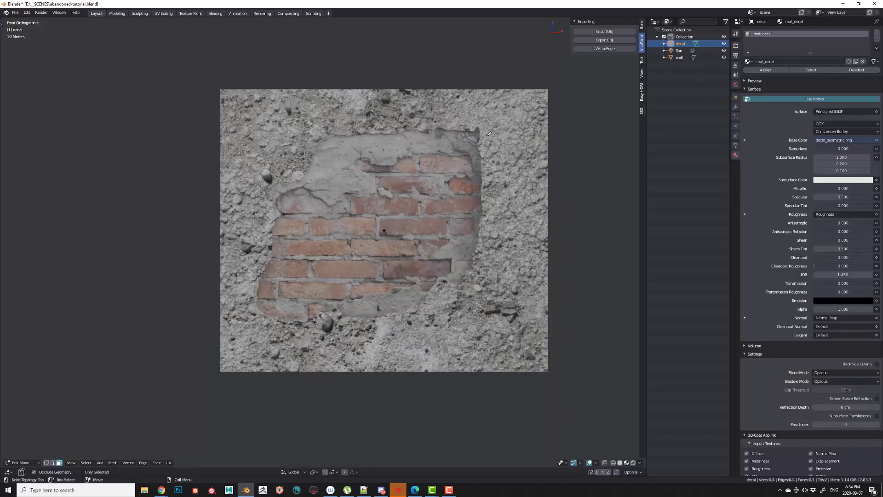
Knife-cut a closed irregular outline around the exposed brick patch on the decal plane, just outside its plaster edge.
{"action": "scroll", "coordinate": [490, 133], "scroll_direction": "up", "scroll_amount": 2}
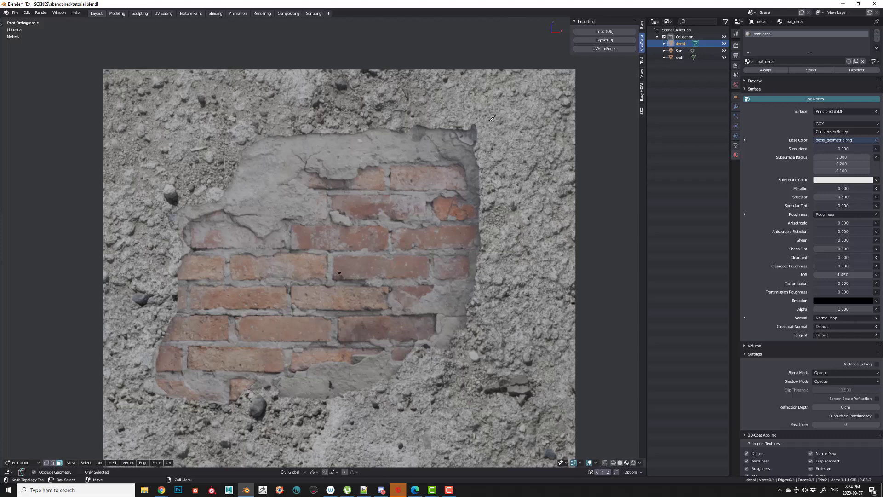
{"action": "left_click", "coordinate": [489, 120]}
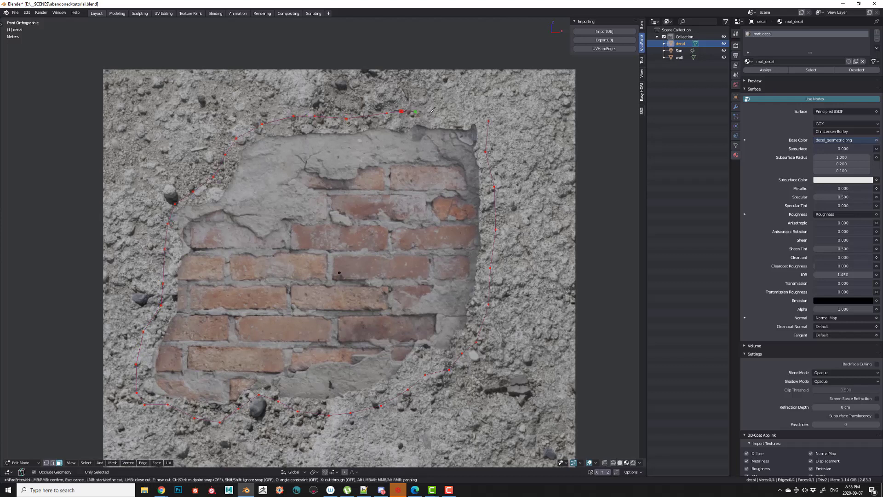
{"action": "key", "text": "Return"}
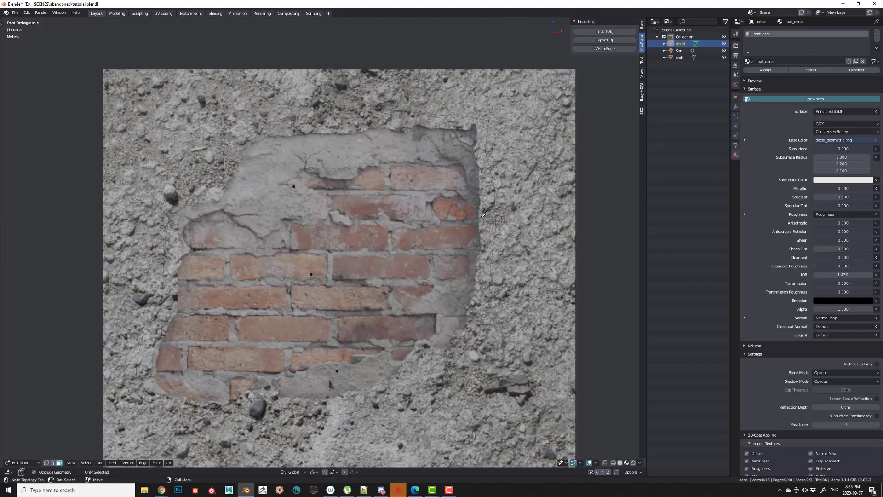
Delete the faces surrounding the knife-cut brick patch, keeping only the patch itself.
{"action": "left_click", "coordinate": [375, 256]}
{"action": "key", "text": "ctrl+i"}
{"action": "key", "text": "x"}
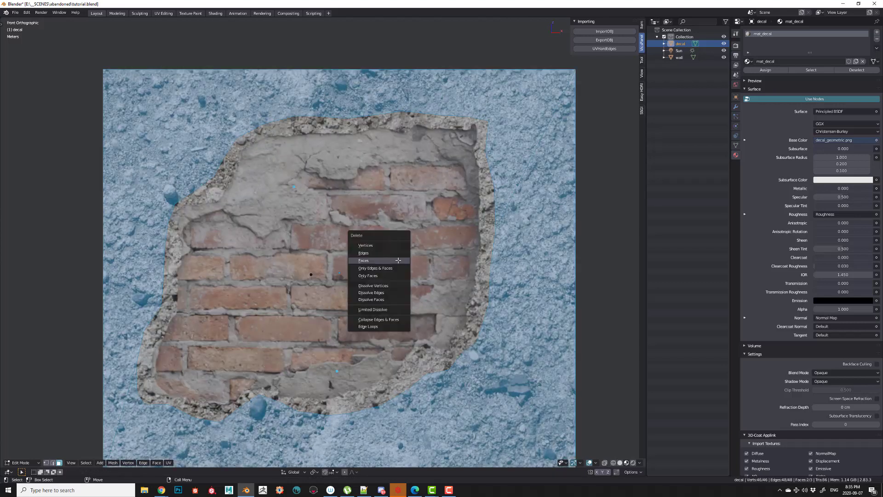
{"action": "left_click", "coordinate": [387, 264]}
Inset the remaining brick patch face to form a narrow plaster rim around its outline.
{"action": "key", "text": "a"}
{"action": "middle_click_drag", "start_coordinate": [391, 267], "coordinate": [443, 272]}
{"action": "key", "text": "grave"}
{"action": "left_click", "coordinate": [501, 217]}
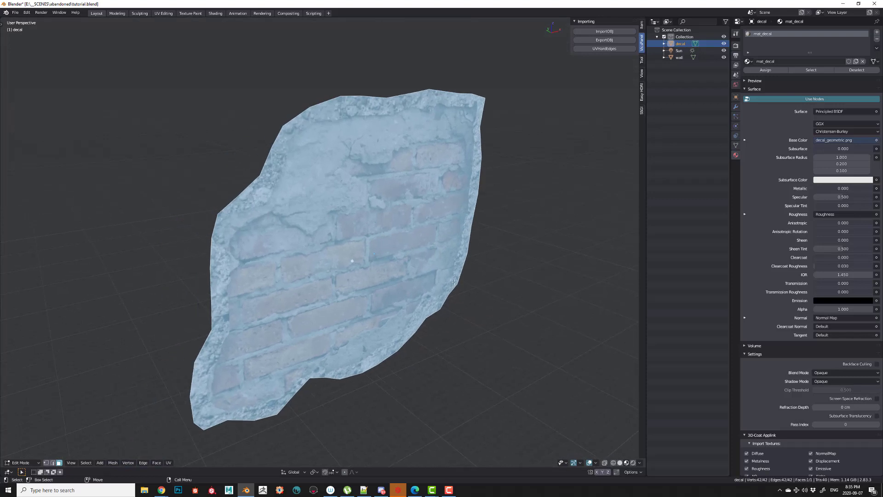
{"action": "key", "text": "i"}
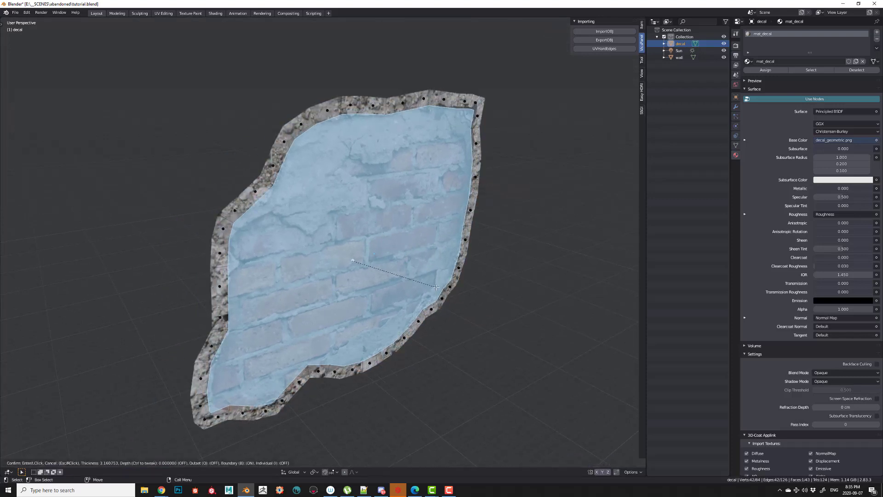
{"action": "left_click", "coordinate": [436, 287]}
Move the inset brick face along the global Y axis so it is recessed behind the plaster rim.
{"action": "key", "text": "g"}
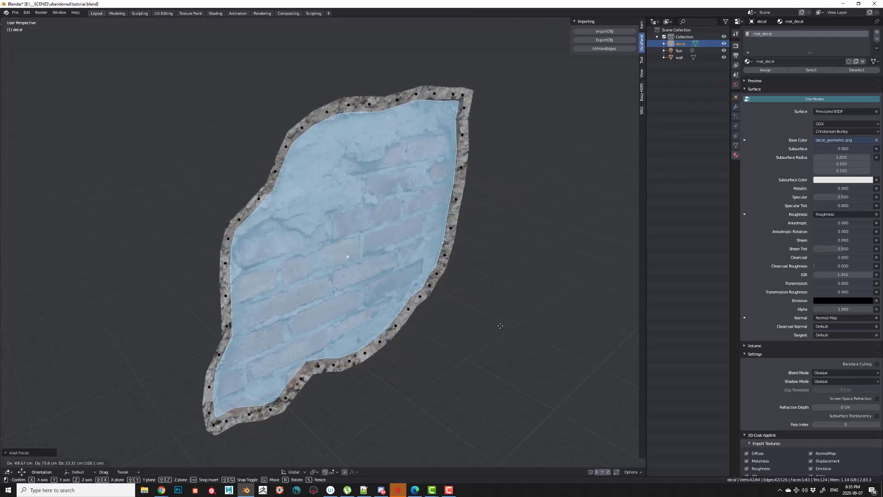
{"action": "key", "text": "y"}
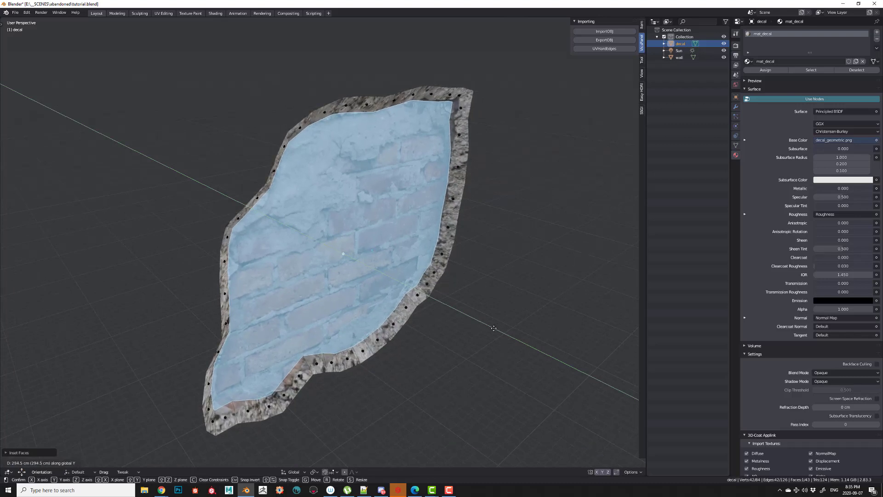
{"action": "left_click", "coordinate": [460, 329]}
{"action": "key", "text": "Tab"}
{"action": "key", "text": "Tab"}
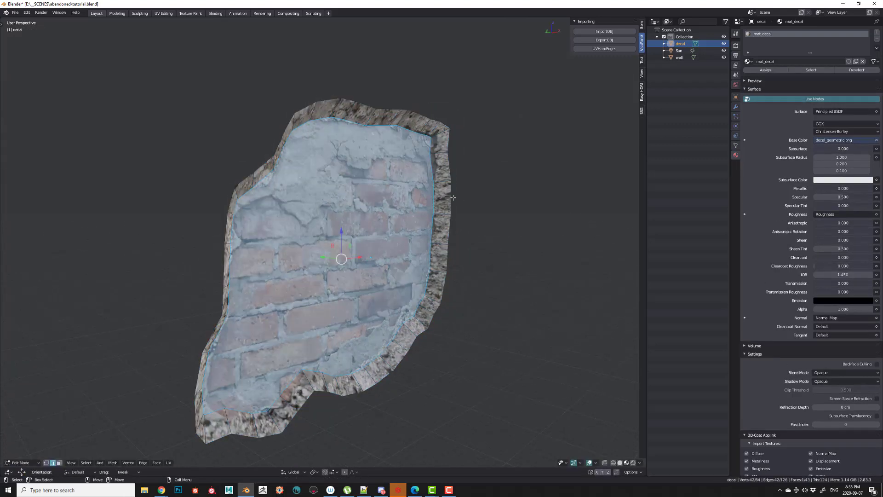
Extrude the decal's outer boundary edge loop along the Y axis and fill the open end with faces.
{"action": "left_click", "coordinate": [452, 191]}
{"action": "double_click", "coordinate": [452, 224]}
{"action": "left_click_drag", "start_coordinate": [452, 225], "coordinate": [511, 266], "text": "alt"}
{"action": "key", "text": "ctrl+e"}
{"action": "key", "text": "y"}
{"action": "left_click", "coordinate": [603, 292]}
{"action": "key", "text": "ctrl+f"}
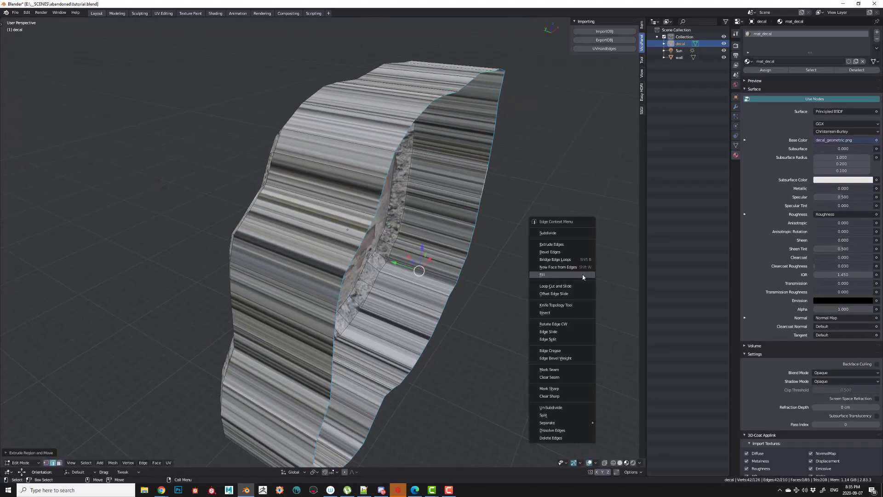
{"action": "left_click", "coordinate": [583, 277]}
Turn on the Face Orientation overlay in Object Mode to check the decal's normals.
{"action": "key", "text": "Tab"}
{"action": "middle_click_drag", "start_coordinate": [583, 277], "coordinate": [582, 341]}
{"action": "left_click", "coordinate": [596, 463]}
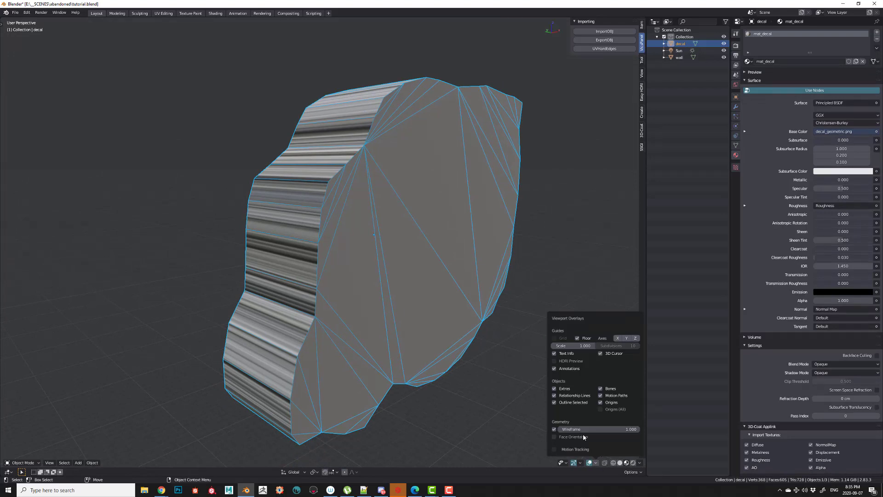
{"action": "left_click", "coordinate": [583, 436]}
{"action": "middle_click_drag", "start_coordinate": [528, 408], "coordinate": [461, 325]}
Select all linked faces of the decal mesh and flip their normals.
{"action": "key", "text": "Tab"}
{"action": "key", "text": "3"}
{"action": "left_click", "coordinate": [421, 242]}
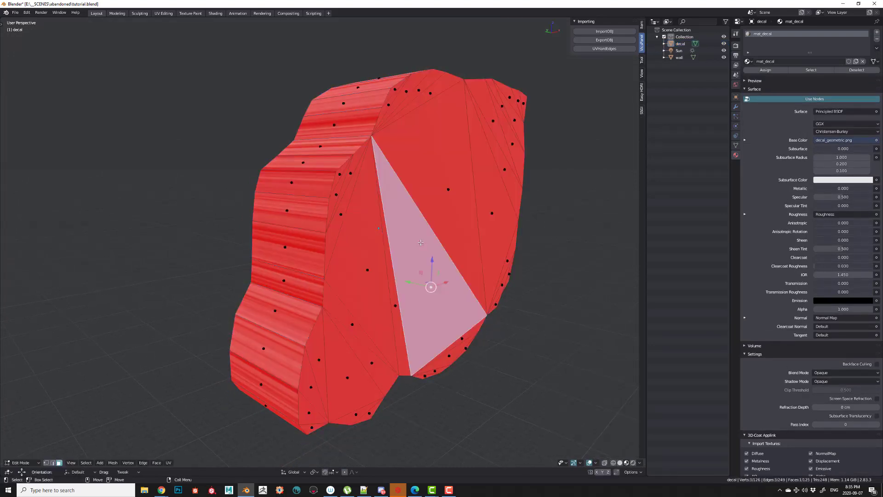
{"action": "key", "text": "ctrl+l"}
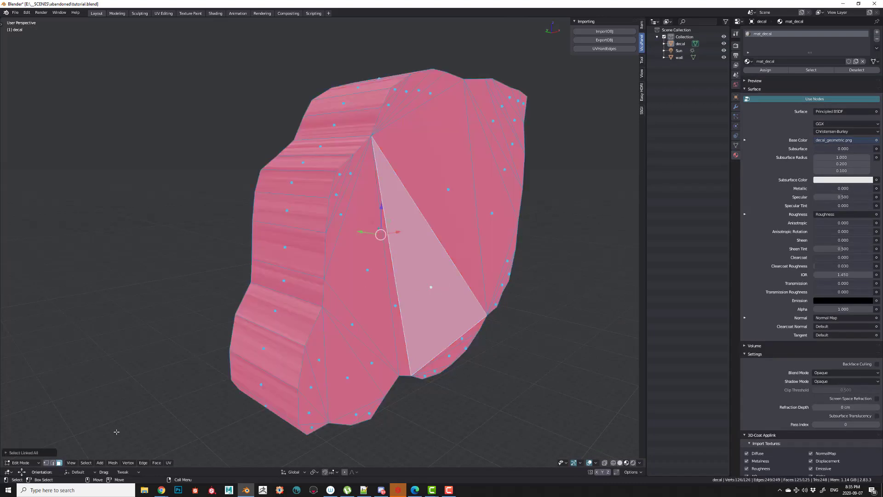
{"action": "left_click", "coordinate": [116, 463]}
{"action": "mouse_move", "coordinate": [147, 349]}
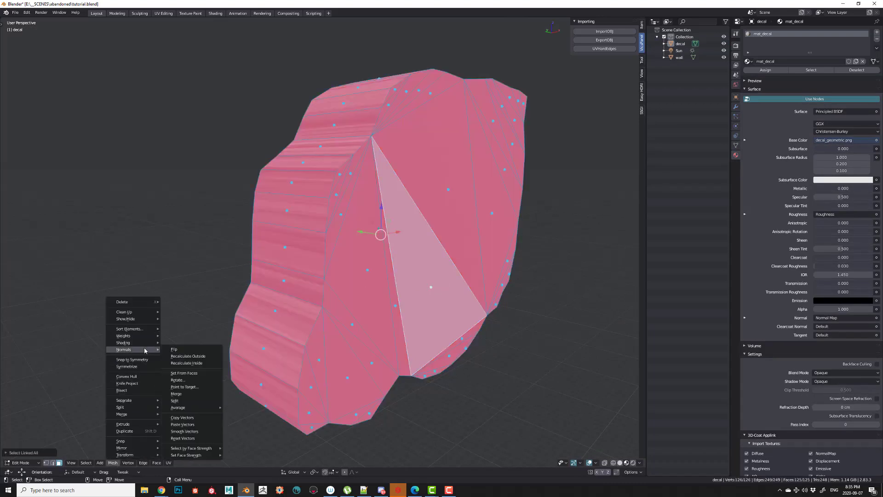
{"action": "left_click", "coordinate": [183, 351]}
{"action": "key", "text": "Tab"}
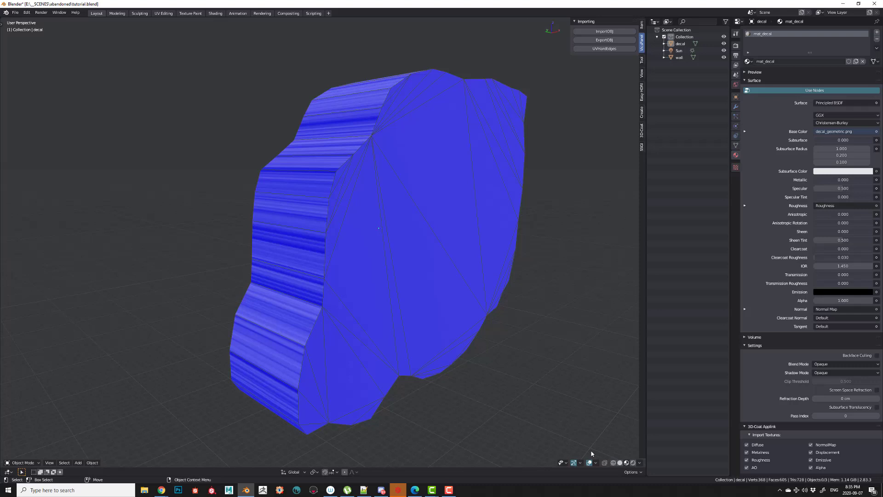
Turn off the Face Orientation overlay.
{"action": "left_click", "coordinate": [596, 462]}
{"action": "left_click", "coordinate": [581, 437]}
{"action": "scroll", "coordinate": [507, 294], "scroll_direction": "down", "scroll_amount": 7}
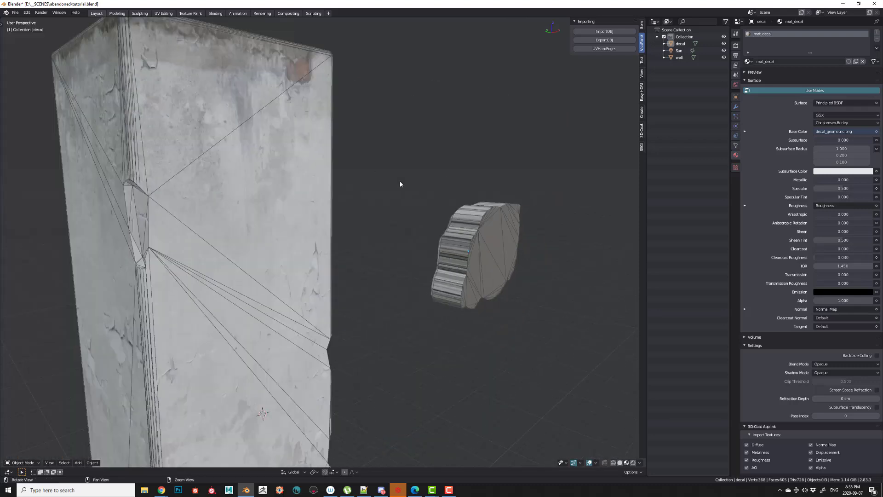
Place the 3D cursor on the wall's upper front face, duplicate the decal object, and snap the copy to the cursor.
{"action": "left_click", "coordinate": [453, 233]}
{"action": "middle_click_drag", "start_coordinate": [447, 230], "coordinate": [397, 201]}
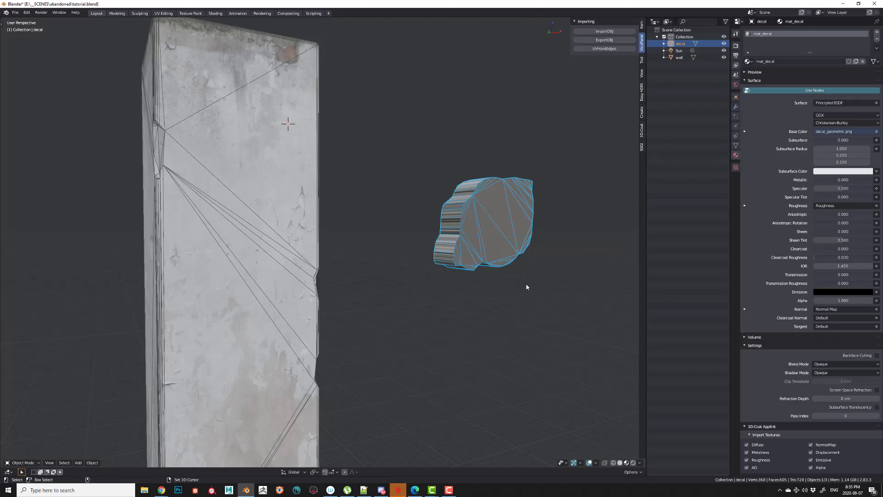
{"action": "key", "text": "shift+d"}
{"action": "left_click", "coordinate": [555, 344]}
{"action": "key", "text": "shift+s"}
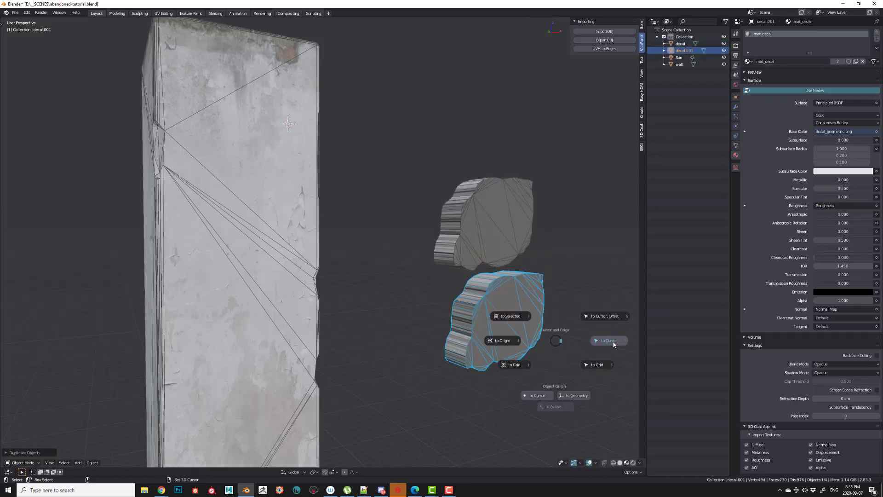
{"action": "left_click", "coordinate": [613, 342]}
Adjust the duplicated decal's position with the Move tool so it partly penetrates the wall's surface.
{"action": "middle_click_drag", "start_coordinate": [437, 274], "coordinate": [477, 289]}
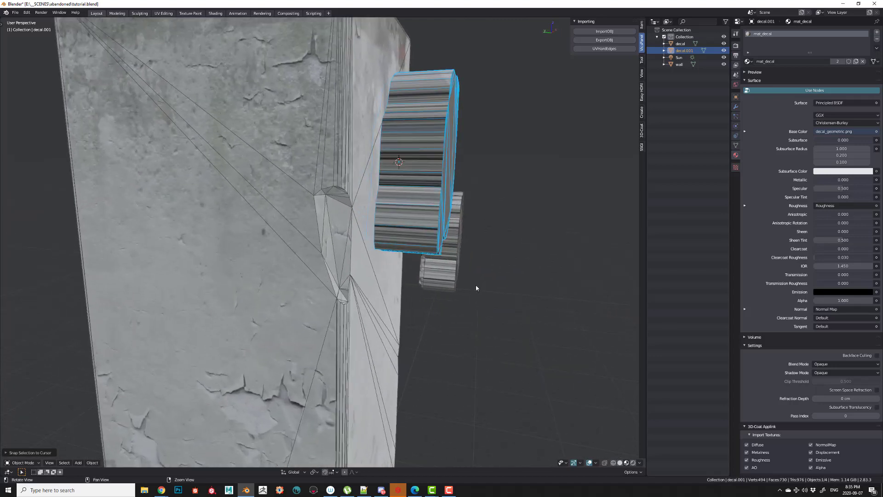
{"action": "left_click_drag", "start_coordinate": [476, 288], "coordinate": [431, 199], "text": "alt"}
{"action": "key", "text": "w"}
{"action": "right_click_drag", "start_coordinate": [431, 200], "coordinate": [444, 290], "text": "alt"}
{"action": "left_click_drag", "start_coordinate": [444, 290], "coordinate": [347, 214], "text": "alt"}
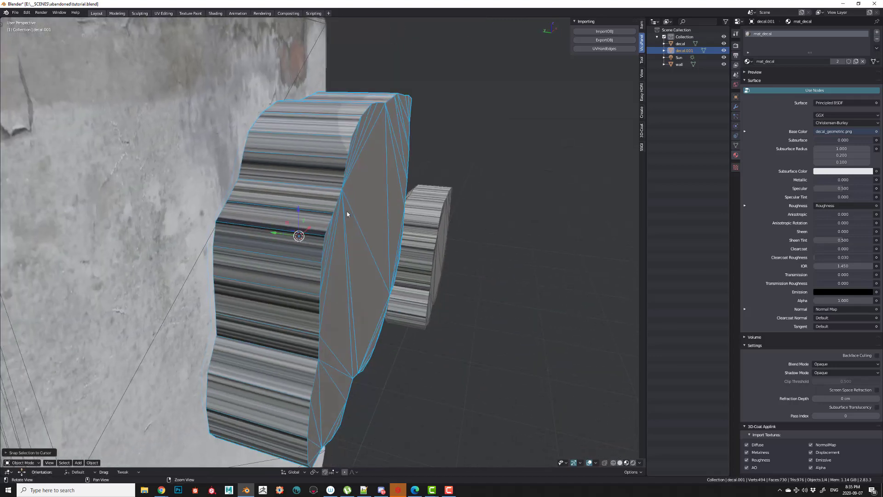
{"action": "middle_click_drag", "start_coordinate": [347, 214], "coordinate": [287, 216]}
{"action": "left_click_drag", "start_coordinate": [311, 230], "coordinate": [315, 231]}
{"action": "right_click_drag", "start_coordinate": [315, 230], "coordinate": [272, 183], "text": "alt"}
{"action": "left_click_drag", "start_coordinate": [272, 183], "coordinate": [253, 171], "text": "alt"}
Add a Boolean modifier to the wall, using the Difference operation with decal.001 as its object.
{"action": "left_click", "coordinate": [246, 124]}
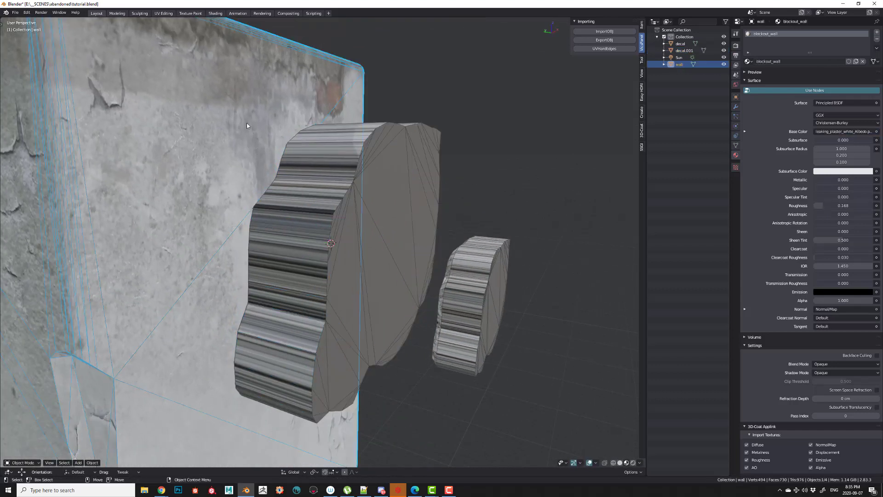
{"action": "left_click", "coordinate": [736, 106]}
{"action": "left_click", "coordinate": [757, 32]}
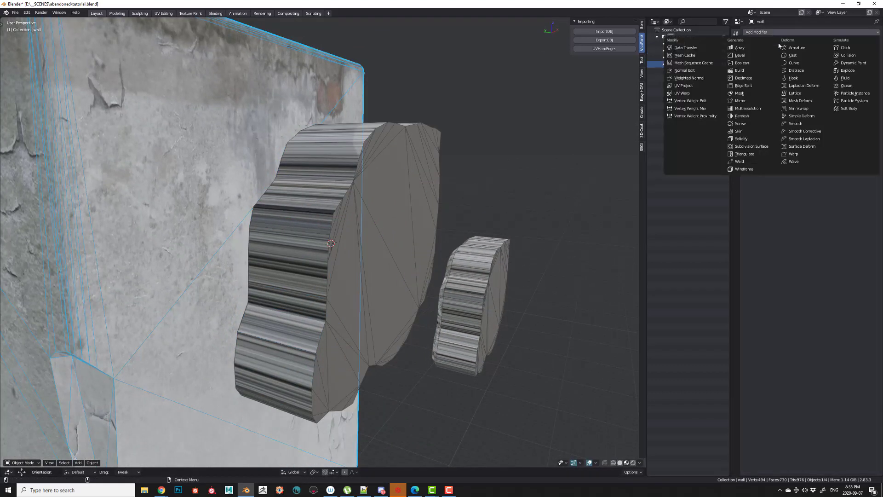
{"action": "left_click", "coordinate": [757, 63]}
{"action": "left_click", "coordinate": [870, 71]}
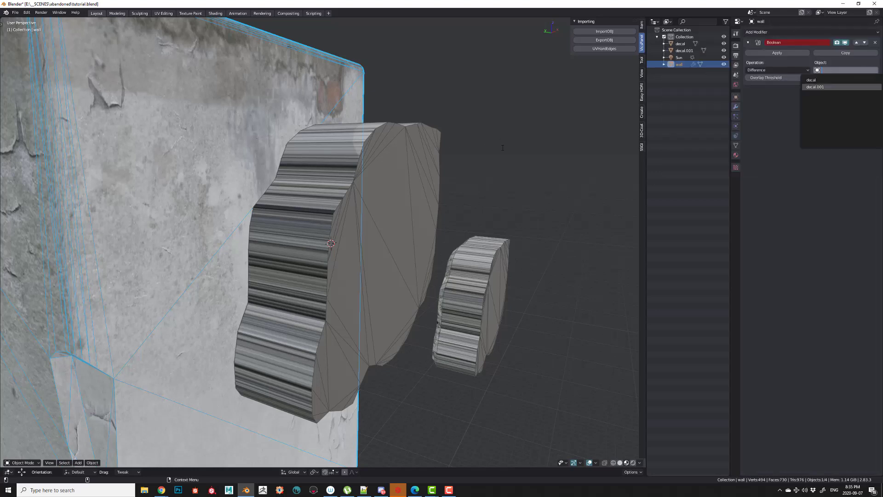
{"action": "left_click", "coordinate": [819, 87]}
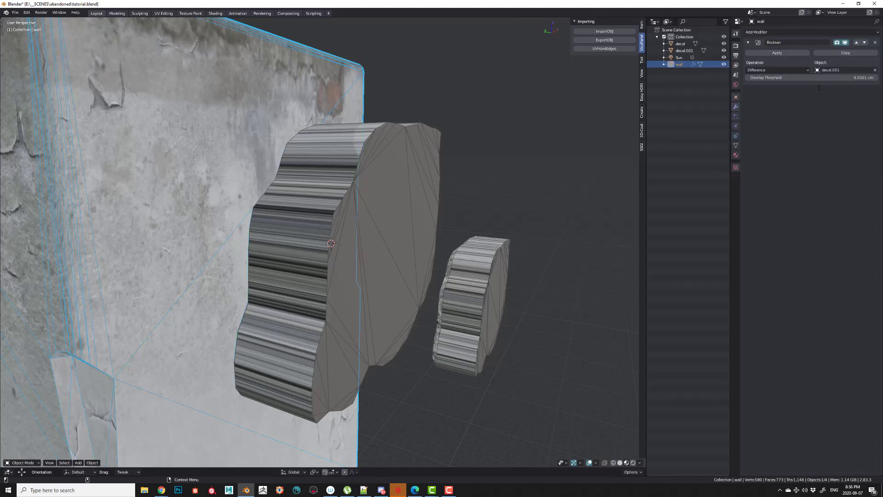
{"action": "left_click", "coordinate": [875, 70]}
{"action": "left_click", "coordinate": [875, 70]}
{"action": "left_click", "coordinate": [409, 137]}
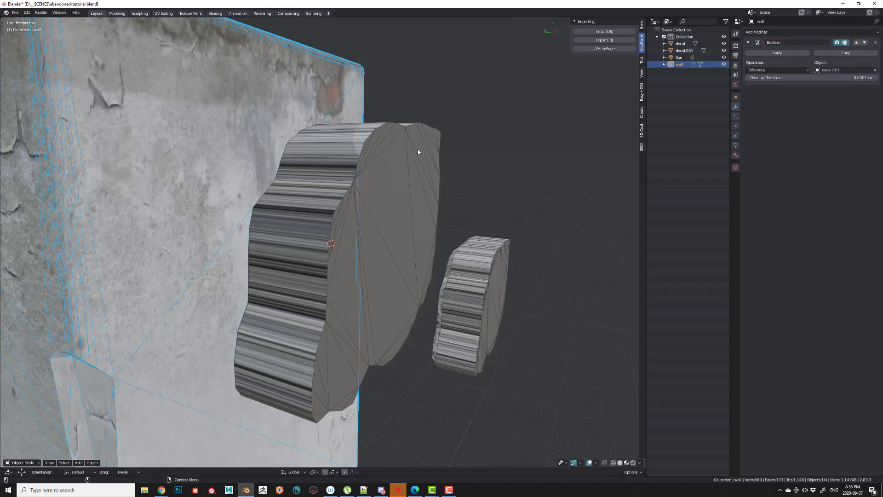
Set the viewport display of the decal.001 cutter to Bounds.
{"action": "left_click", "coordinate": [405, 184]}
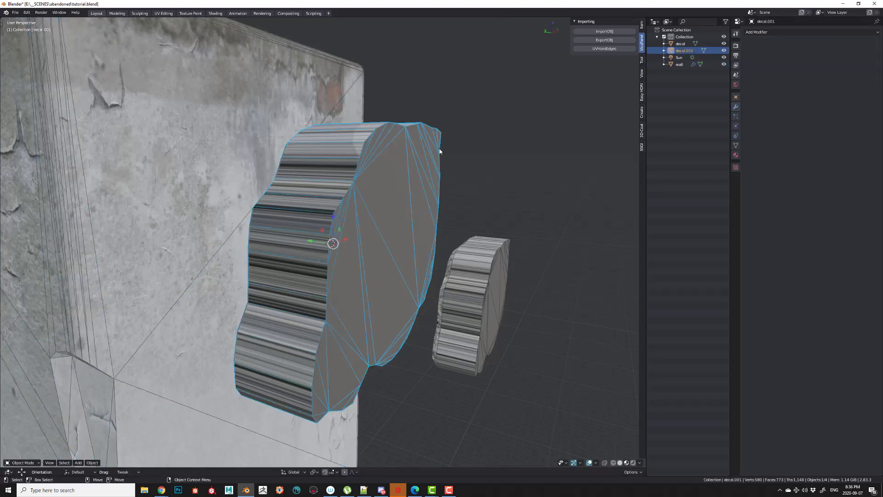
{"action": "left_click", "coordinate": [737, 97]}
{"action": "left_click", "coordinate": [827, 220]}
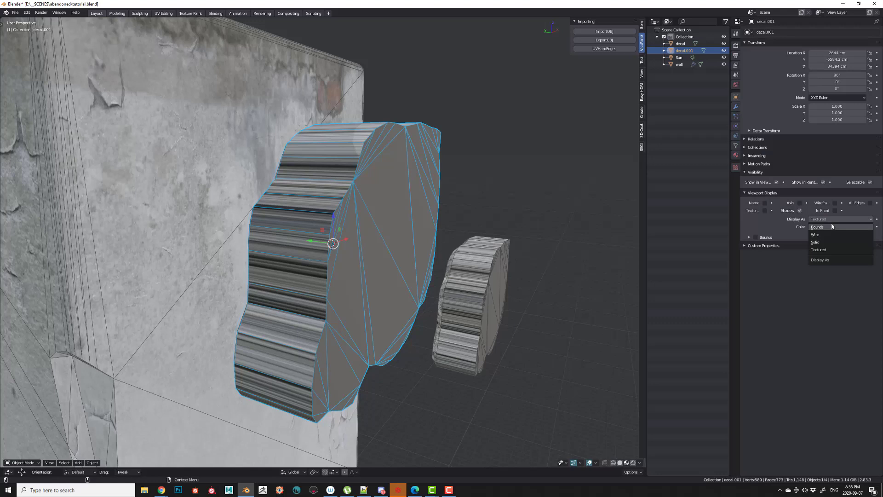
{"action": "left_click", "coordinate": [832, 227]}
{"action": "left_click", "coordinate": [491, 173]}
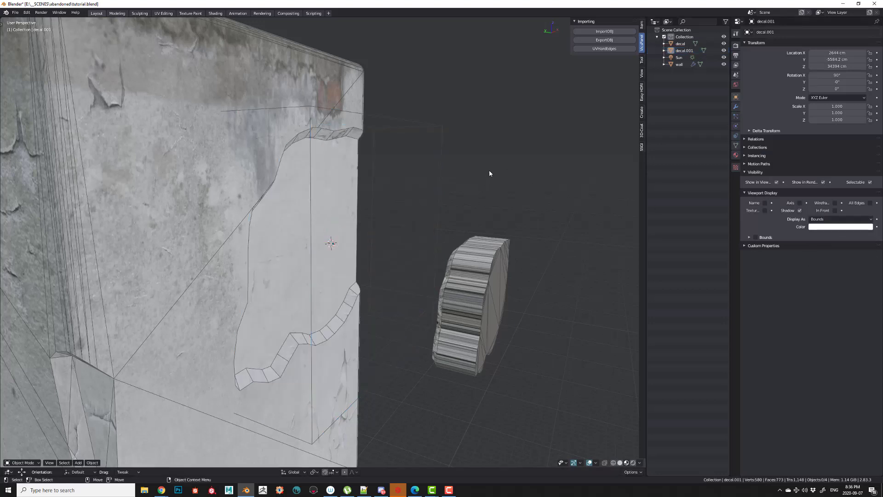
Move the decal.001 cutter slightly lower on the wall, to about X 2624, Y -5593 and Z 34018 cm.
{"action": "left_click_drag", "start_coordinate": [490, 171], "coordinate": [440, 201], "text": "alt"}
{"action": "middle_click_drag", "start_coordinate": [488, 223], "coordinate": [489, 238]}
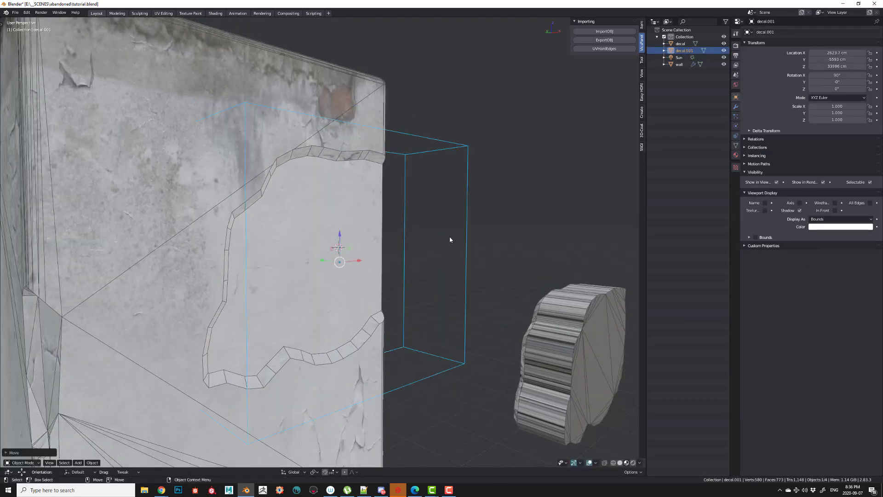
{"action": "mouse_move", "coordinate": [341, 236]}
{"action": "left_mouse_down"}
{"action": "mouse_move", "coordinate": [339, 199]}
{"action": "mouse_move", "coordinate": [341, 234]}
{"action": "left_mouse_up"}
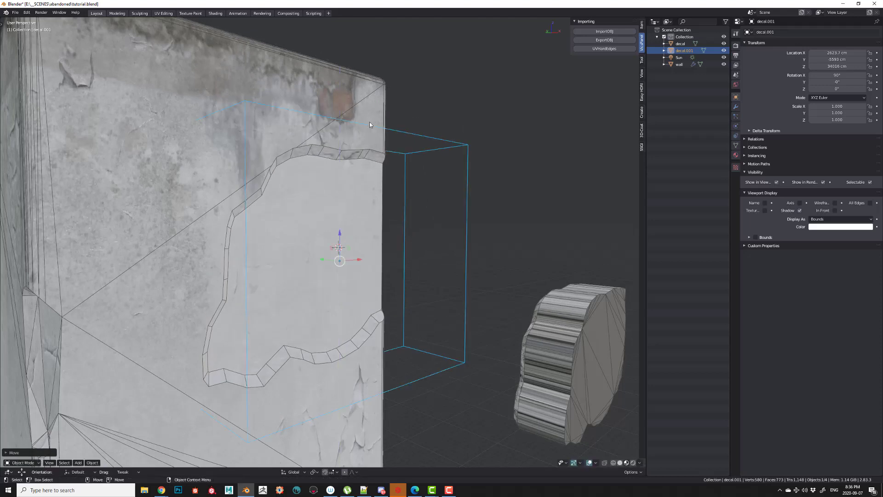
Add a second material slot to the wall and assign the existing mat_decal material to it.
{"action": "left_click", "coordinate": [379, 106]}
{"action": "left_click", "coordinate": [737, 155]}
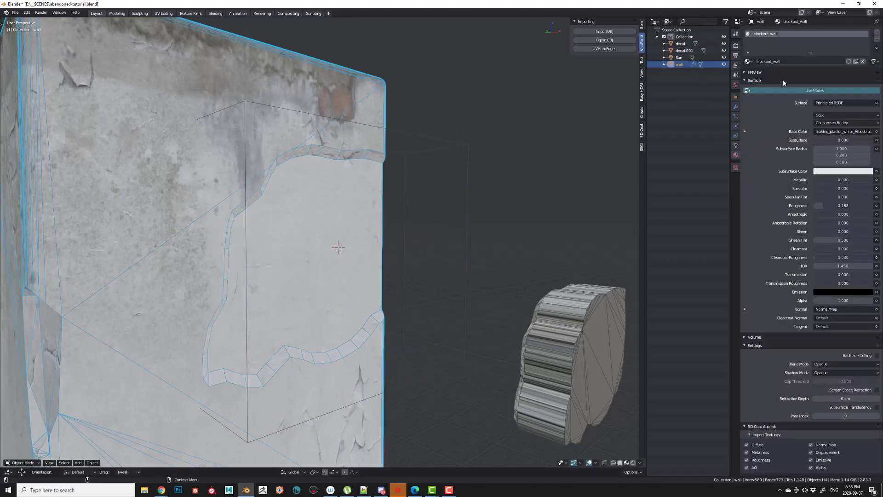
{"action": "left_click", "coordinate": [877, 33]}
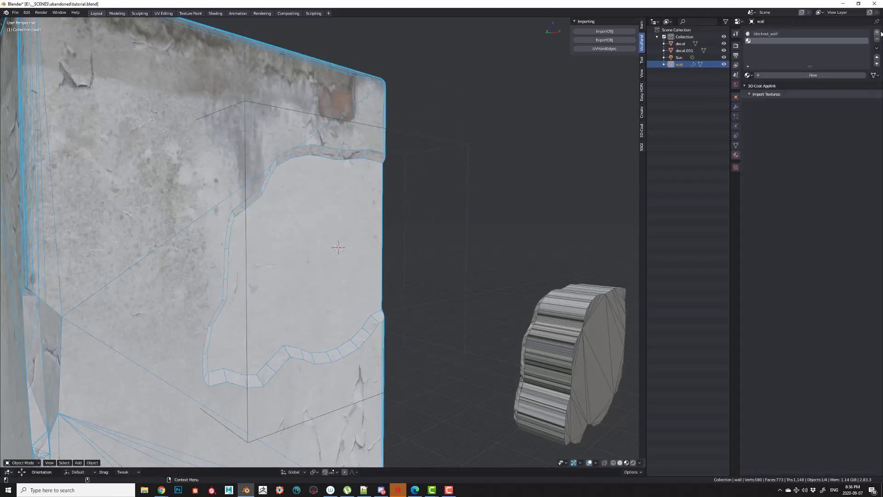
{"action": "left_click", "coordinate": [749, 76]}
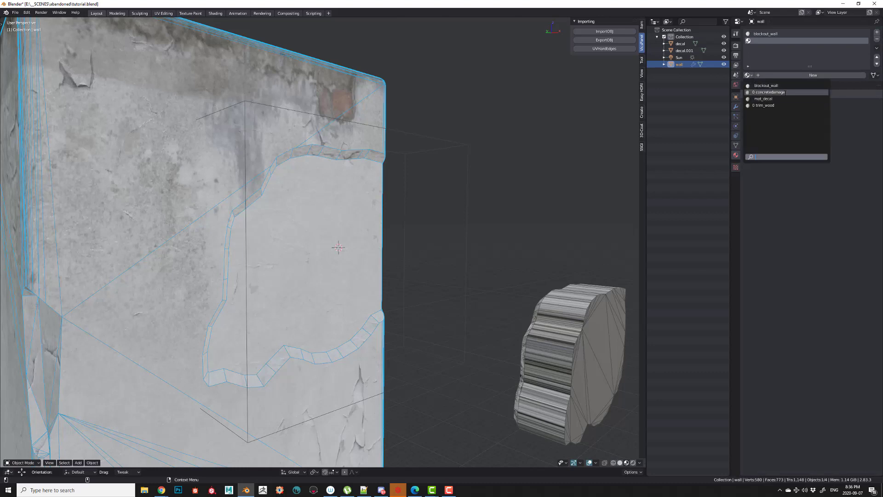
{"action": "left_click", "coordinate": [784, 99]}
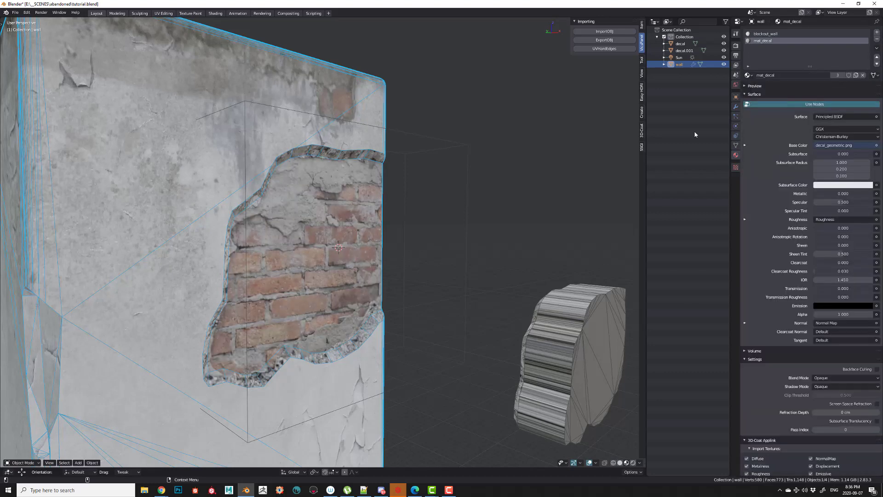
Shift the decal.001 cutter slightly along the X axis, away from the wall's near vertical edge.
{"action": "left_click", "coordinate": [521, 167]}
{"action": "left_click", "coordinate": [469, 146]}
{"action": "left_click_drag", "start_coordinate": [491, 195], "coordinate": [425, 206], "text": "alt"}
{"action": "middle_click_drag", "start_coordinate": [425, 205], "coordinate": [383, 248]}
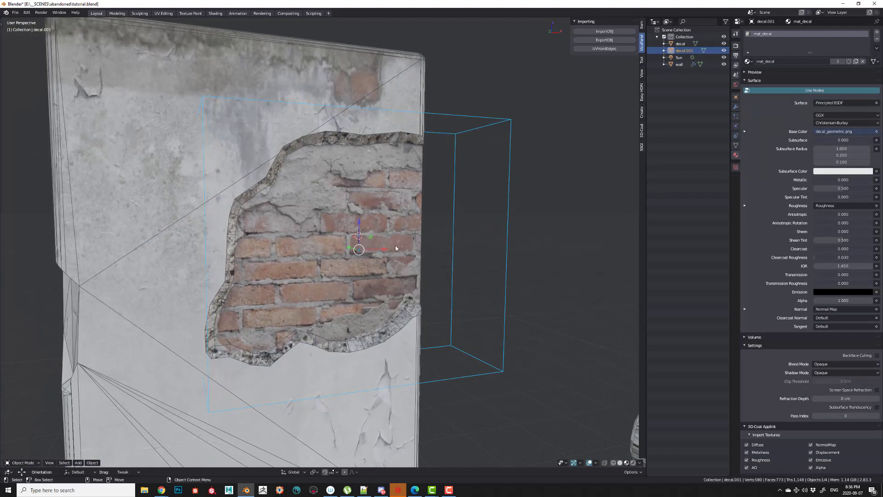
{"action": "key", "text": "g"}
{"action": "key", "text": "x"}
{"action": "left_click", "coordinate": [372, 249]}
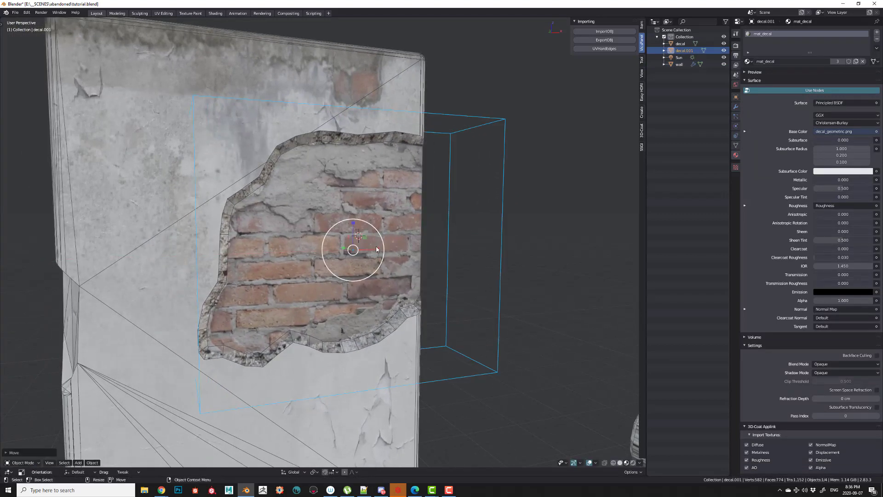
Scale down the decal.001 cutter so it makes a smaller brick opening near the top of the wall.
{"action": "key", "text": "s"}
{"action": "left_click", "coordinate": [499, 242]}
{"action": "middle_click_drag", "start_coordinate": [499, 242], "coordinate": [562, 257]}
{"action": "key", "text": "s"}
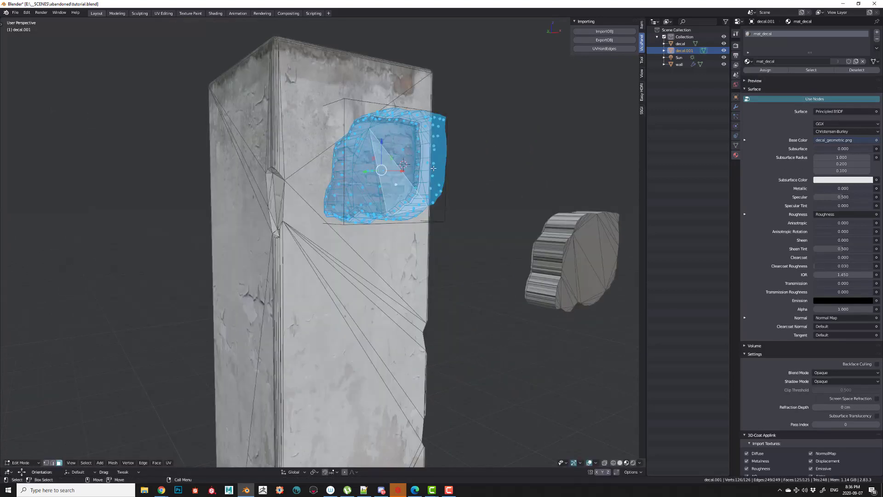
Duplicate the linked decal.001 mesh in Edit Mode, place the copy below the first cut and enlarge it.
{"action": "left_click", "coordinate": [435, 169]}
{"action": "key", "text": "ctrl+l"}
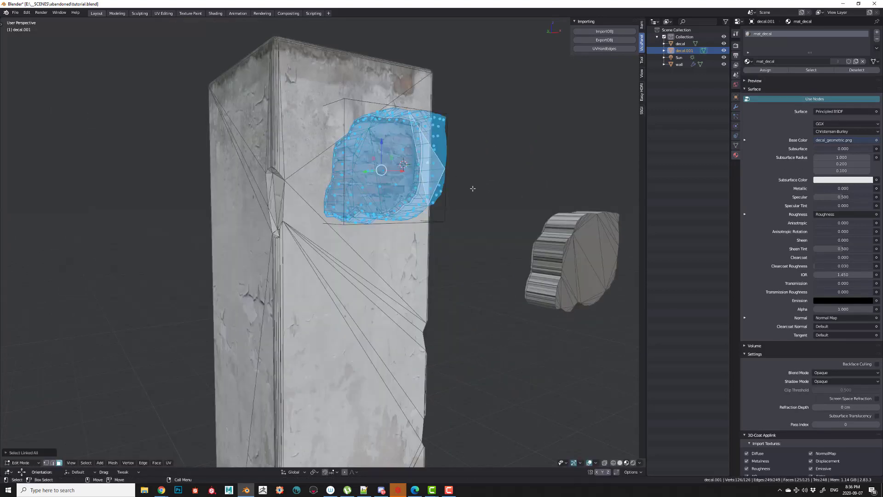
{"action": "middle_click_drag", "start_coordinate": [473, 188], "coordinate": [491, 245]}
{"action": "key", "text": "shift+d"}
{"action": "left_click", "coordinate": [507, 415]}
{"action": "middle_click_drag", "start_coordinate": [506, 415], "coordinate": [475, 299]}
{"action": "key", "text": "s"}
{"action": "left_click", "coordinate": [561, 347]}
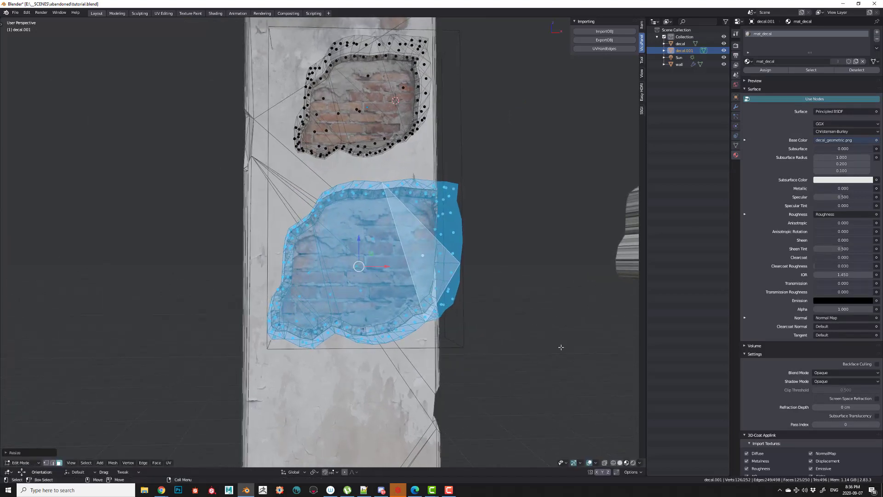
Move the enlarged mesh copy along X so it overhangs the wall's nearby vertical edge.
{"action": "key", "text": "g"}
{"action": "key", "text": "x"}
{"action": "left_click", "coordinate": [558, 317]}
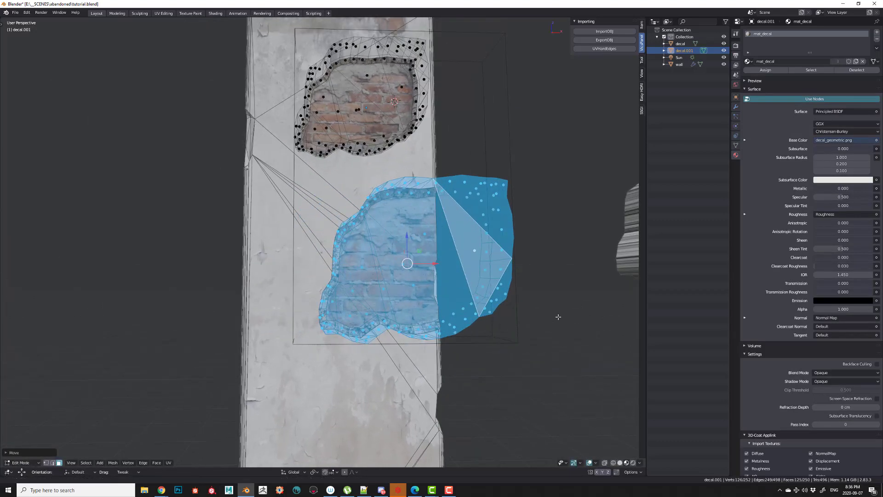
Duplicate the enlarged mesh along X to overhang the wall's opposite edge, and return to Object Mode.
{"action": "middle_click_drag", "start_coordinate": [558, 317], "coordinate": [565, 291]}
{"action": "key", "text": "shift+d"}
{"action": "key", "text": "x"}
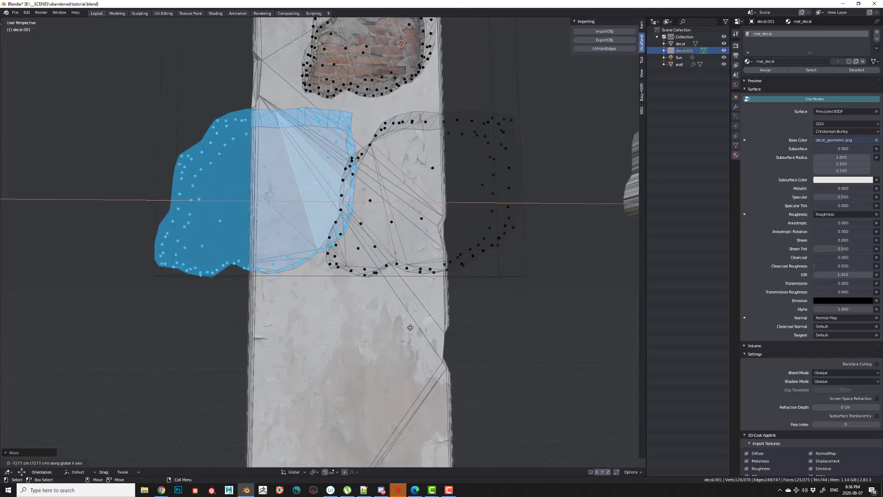
{"action": "left_click", "coordinate": [390, 324]}
{"action": "key", "text": "Tab"}
Duplicate the original decal object and snap the copy to the 3D cursor on the wall below the existing cuts.
{"action": "left_click_drag", "start_coordinate": [524, 332], "coordinate": [531, 312], "text": "alt"}
{"action": "left_click", "coordinate": [551, 339]}
{"action": "middle_click_drag", "start_coordinate": [531, 312], "coordinate": [503, 278]}
{"action": "middle_click_drag", "start_coordinate": [503, 279], "coordinate": [505, 264]}
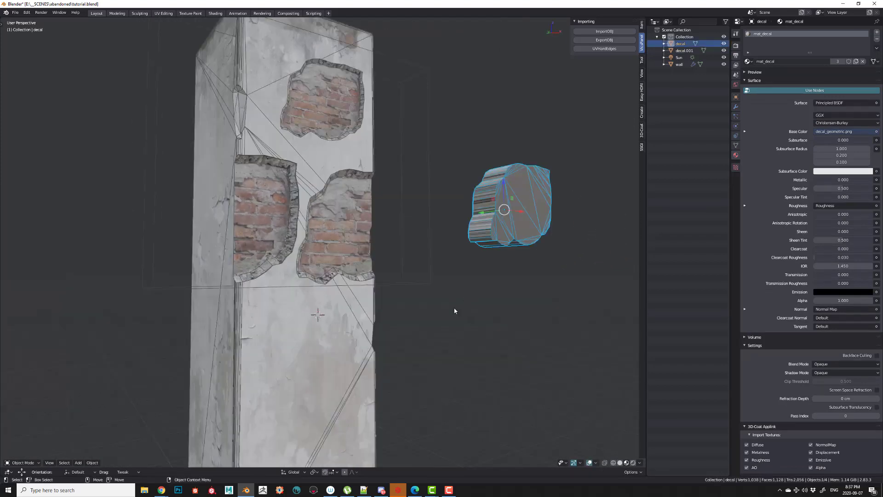
{"action": "middle_click_drag", "start_coordinate": [429, 314], "coordinate": [452, 278]}
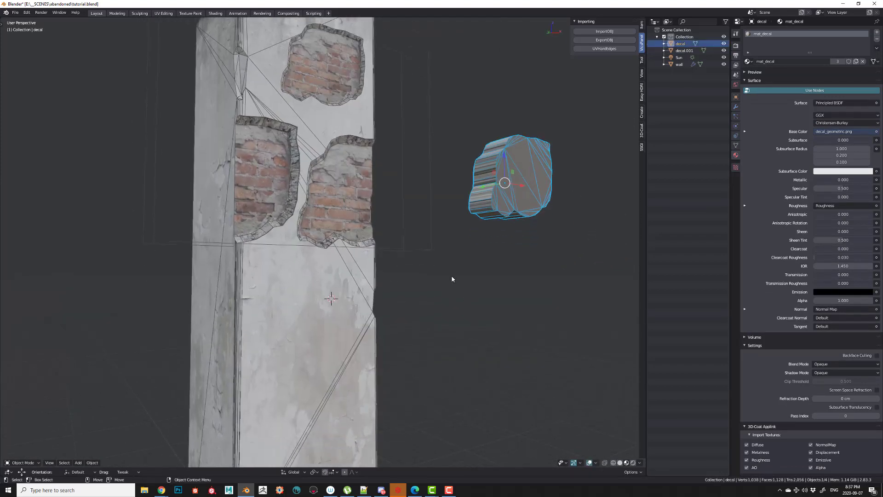
{"action": "key", "text": "shift+d"}
{"action": "left_click", "coordinate": [447, 318]}
{"action": "key", "text": "shift+s"}
{"action": "left_click", "coordinate": [545, 333]}
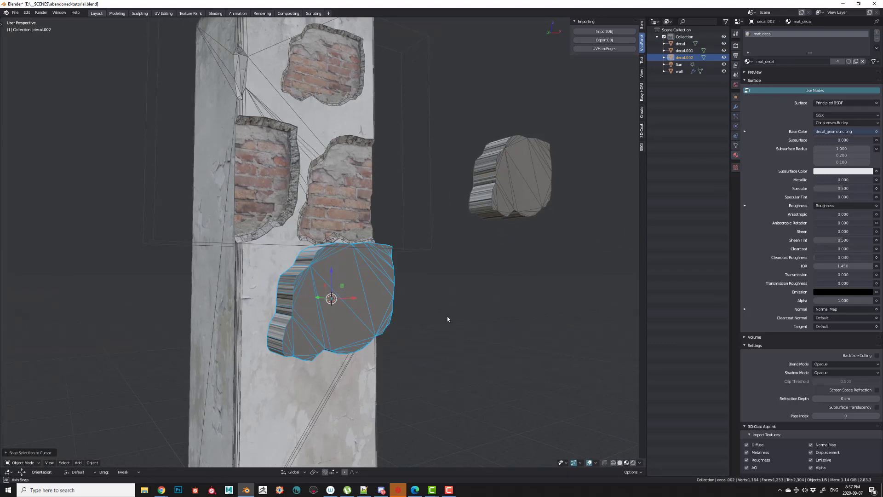
Cut decal.002 into the wall with an additional Boolean modifier set to Difference.
{"action": "key", "text": "KP_Decimal"}
{"action": "left_click_drag", "start_coordinate": [265, 244], "coordinate": [269, 245]}
{"action": "middle_click_drag", "start_coordinate": [272, 258], "coordinate": [220, 254]}
{"action": "left_click", "coordinate": [161, 146], "text": "shift"}
{"action": "key", "text": "space"}
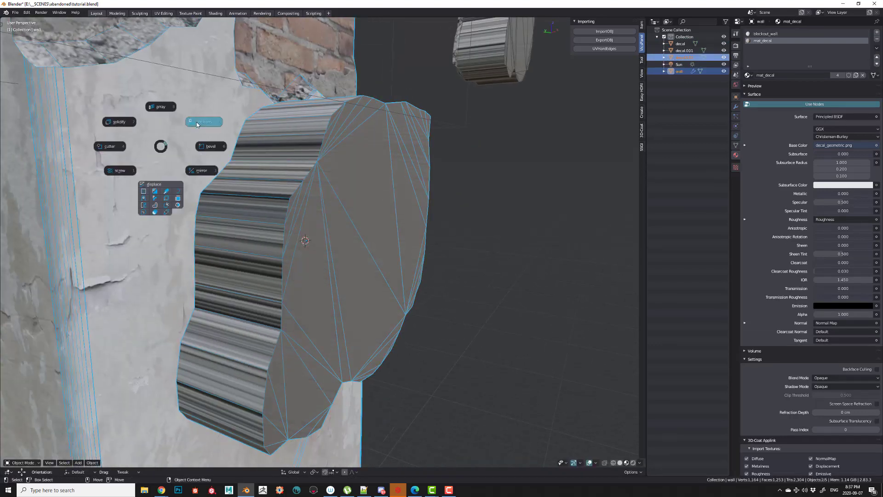
{"action": "left_click", "coordinate": [177, 138]}
{"action": "scroll", "coordinate": [401, 184], "scroll_direction": "up", "scroll_amount": 2}
{"action": "middle_click_drag", "start_coordinate": [388, 165], "coordinate": [394, 168]}
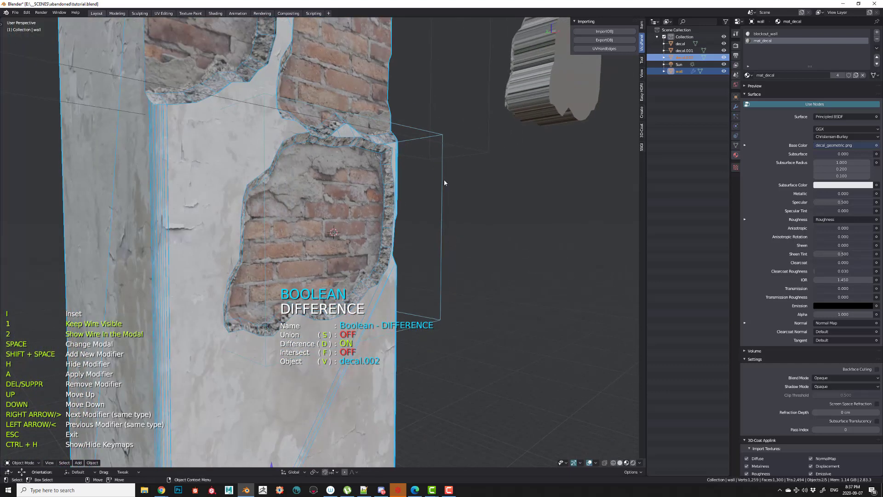
{"action": "key", "text": "Escape"}
Move the decal.002 cutter lower on the wall and shift it along X towards the wall's edge.
{"action": "middle_click_drag", "start_coordinate": [460, 241], "coordinate": [493, 248]}
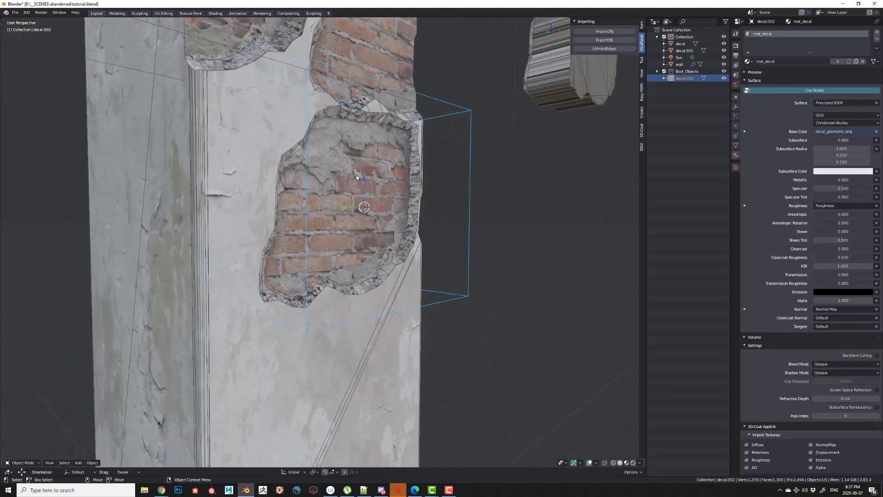
{"action": "left_click_drag", "start_coordinate": [357, 178], "coordinate": [345, 247]}
{"action": "middle_click_drag", "start_coordinate": [362, 262], "coordinate": [340, 261]}
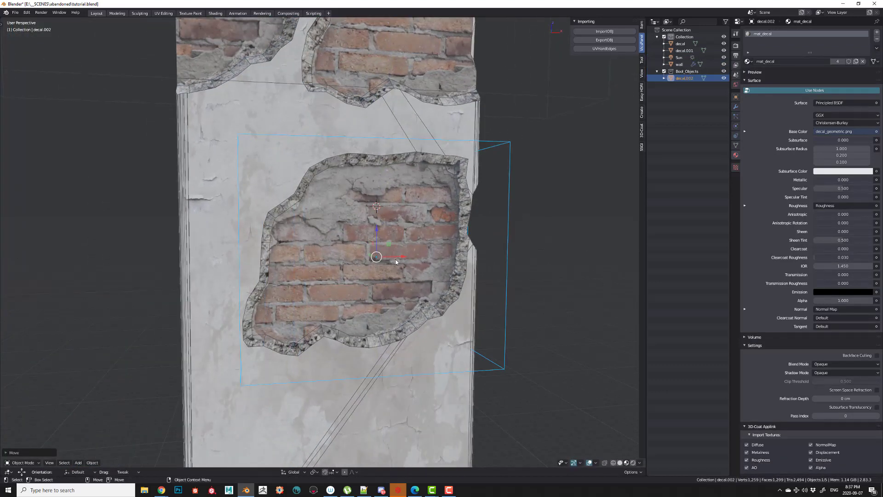
{"action": "left_click_drag", "start_coordinate": [396, 256], "coordinate": [463, 260]}
{"action": "scroll", "coordinate": [488, 264], "scroll_direction": "down", "scroll_amount": 3}
{"action": "middle_click_drag", "start_coordinate": [469, 200], "coordinate": [479, 355]}
{"action": "left_click", "coordinate": [550, 205]}
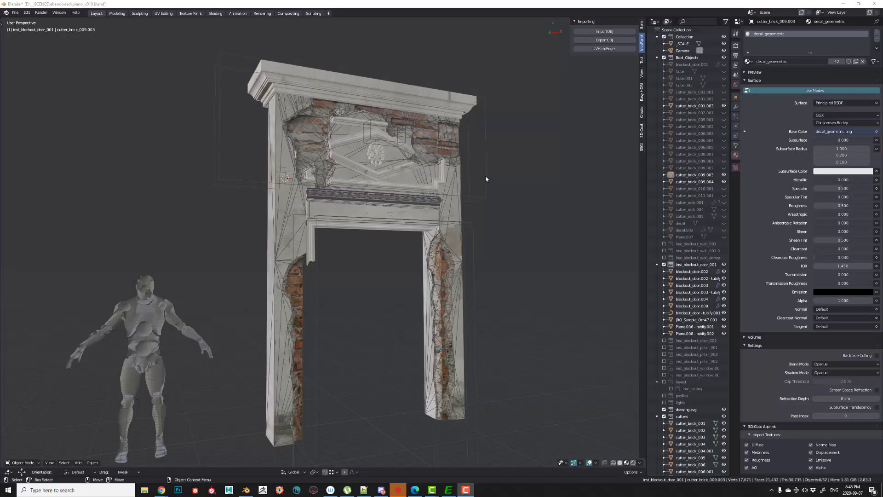
In the door frame scene, lower the cutter_brick_001.003 cutter and shift cutter_brick_009.003 along the X axis.
{"action": "left_click", "coordinate": [485, 176]}
{"action": "left_click_drag", "start_coordinate": [371, 100], "coordinate": [371, 115]}
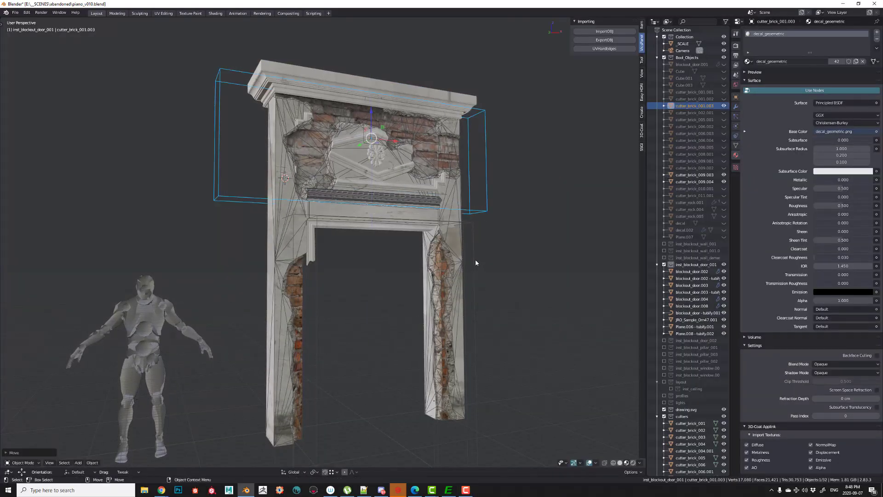
{"action": "left_click", "coordinate": [476, 263]}
{"action": "key", "text": "g"}
{"action": "key", "text": "x"}
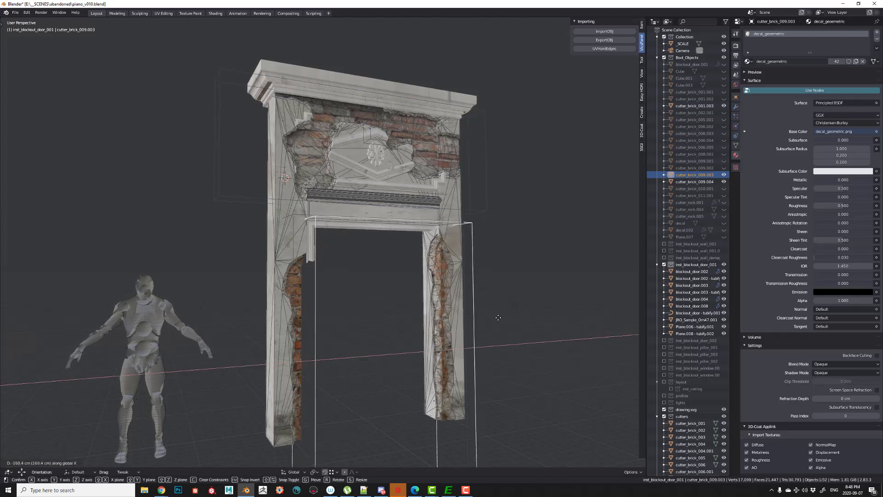
{"action": "left_click", "coordinate": [499, 317]}
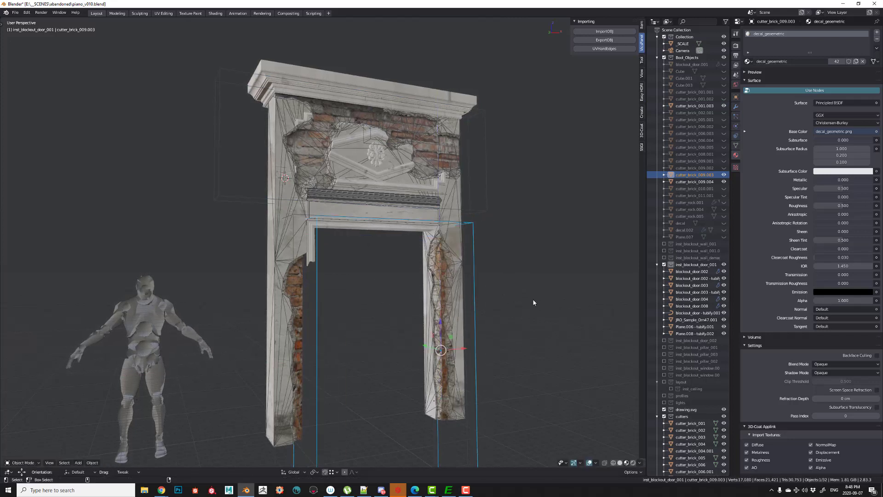
Move the cutter_brick_009.004 cutter along the Z axis on the door frame.
{"action": "left_click", "coordinate": [469, 301]}
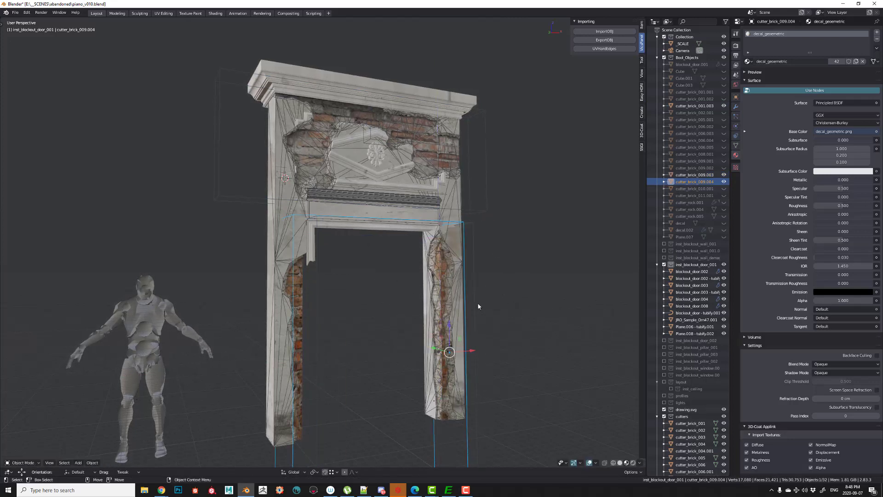
{"action": "key", "text": "g"}
{"action": "key", "text": "z"}
{"action": "left_click", "coordinate": [568, 338]}
Examine the library of brick cutters, selecting and framing cutter_brick_006 for a closer look.
{"action": "middle_click_drag", "start_coordinate": [568, 338], "coordinate": [452, 252]}
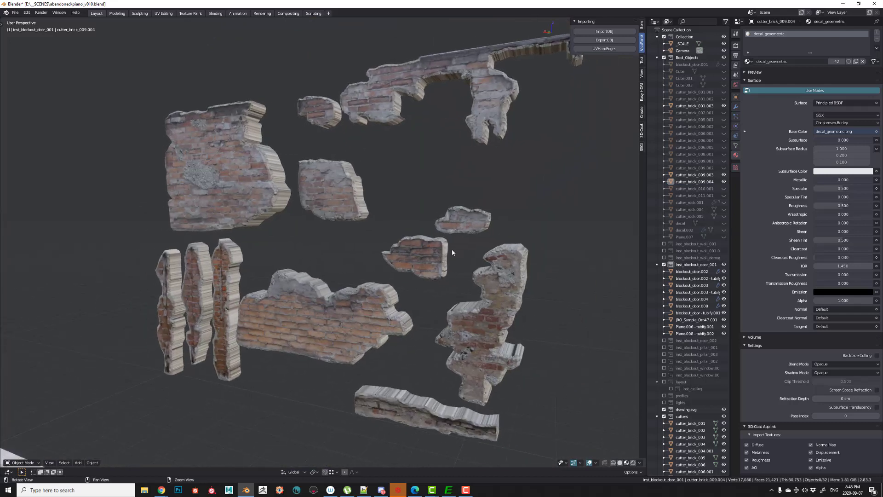
{"action": "left_click", "coordinate": [345, 198]}
{"action": "key", "text": "KP_Decimal"}
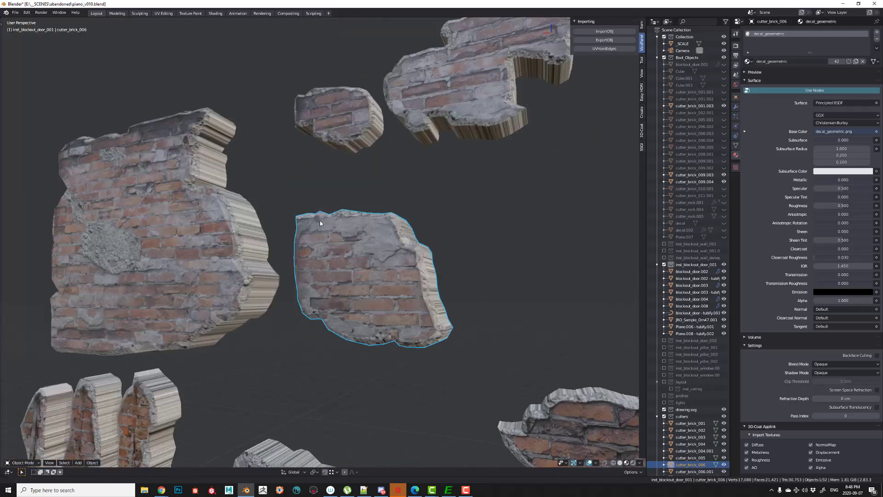
{"action": "scroll", "coordinate": [321, 223], "scroll_direction": "down", "scroll_amount": 3}
{"action": "middle_click_drag", "start_coordinate": [572, 306], "coordinate": [414, 233]}
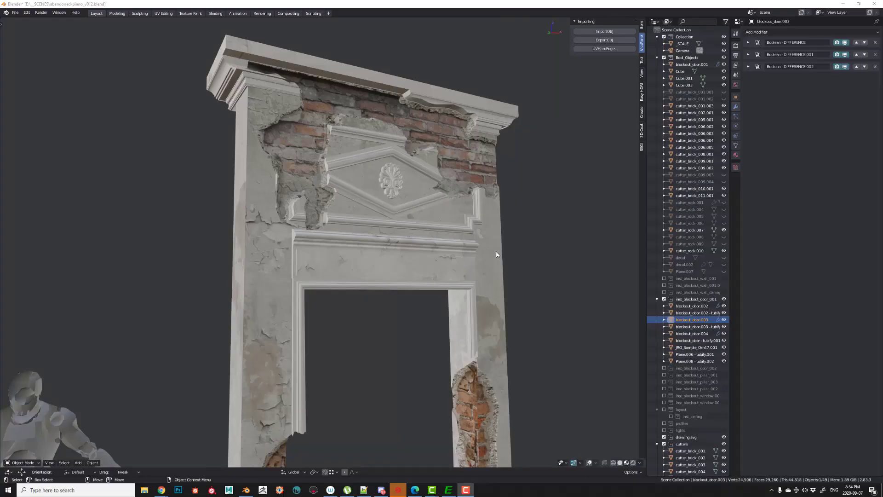
Show the viewport overlays and add a Triangulate modifier after the Booleans on blockout_door.003.
{"action": "key", "text": "shift+alt+z"}
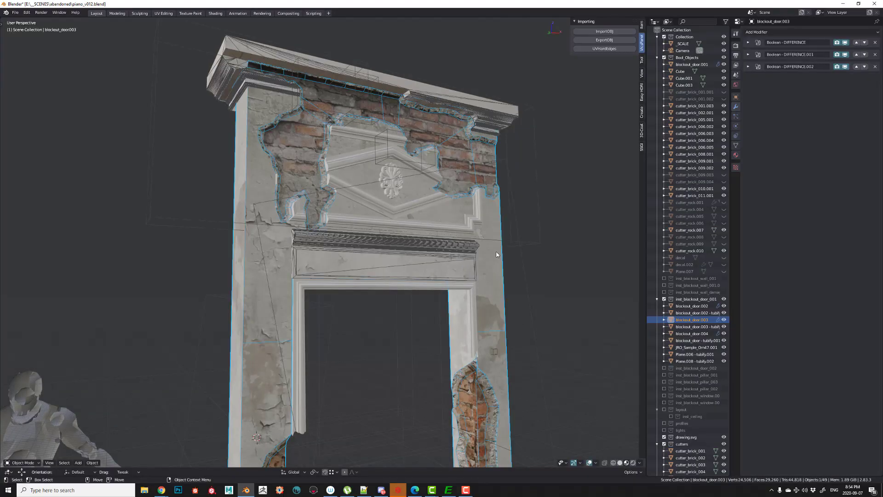
{"action": "middle_click_drag", "start_coordinate": [496, 255], "coordinate": [547, 260]}
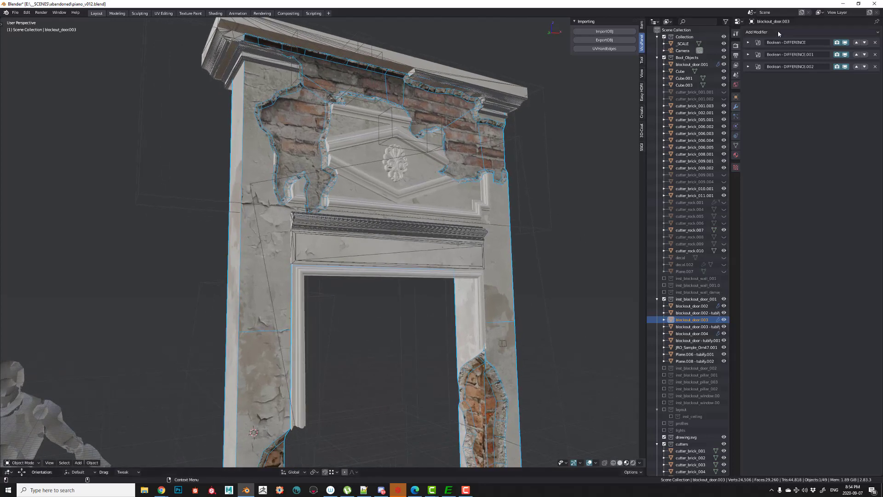
{"action": "left_click", "coordinate": [778, 33]}
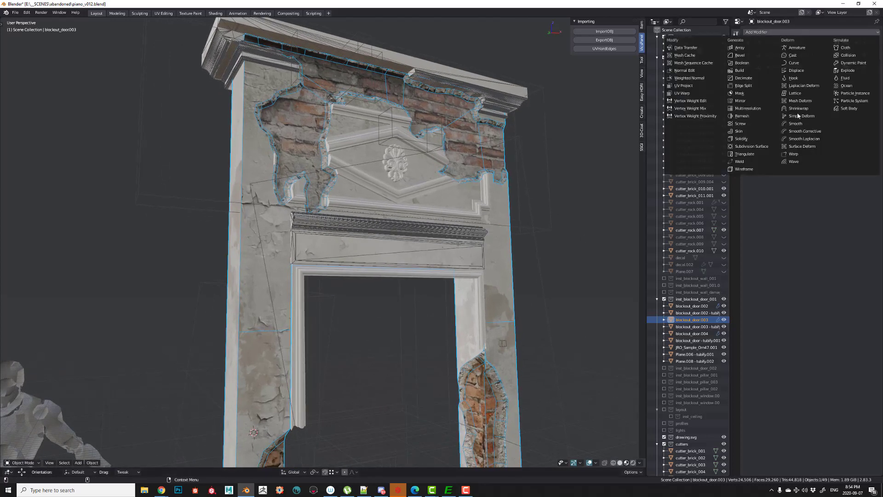
{"action": "left_click", "coordinate": [755, 157]}
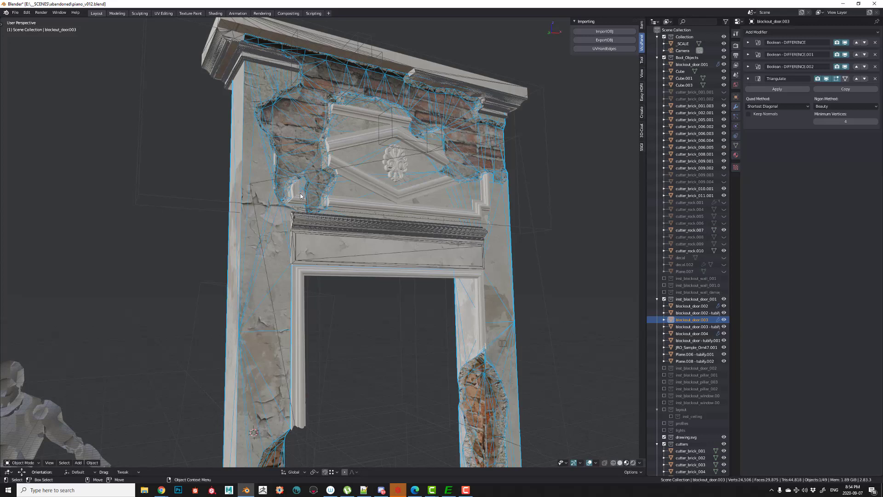
{"action": "mouse_move", "coordinate": [432, 490]}
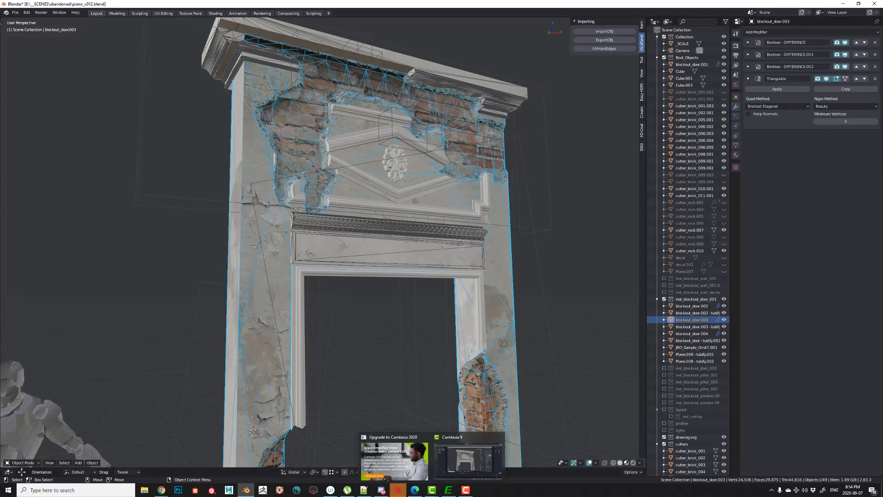